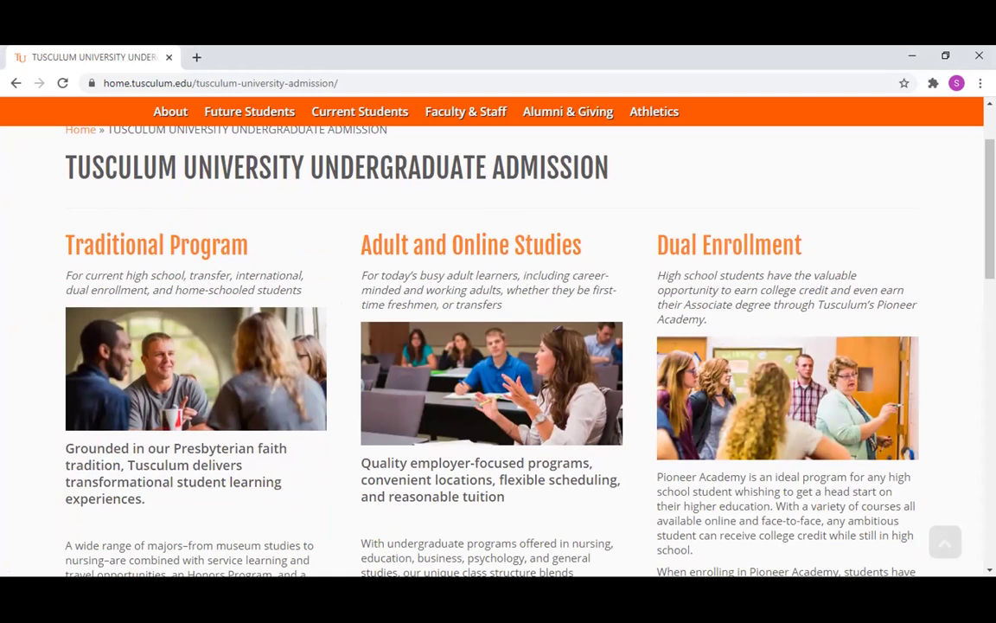
Step: Open the online application for the Traditional Program from the undergraduate admission page
scroll(372, 358, "down", 2)
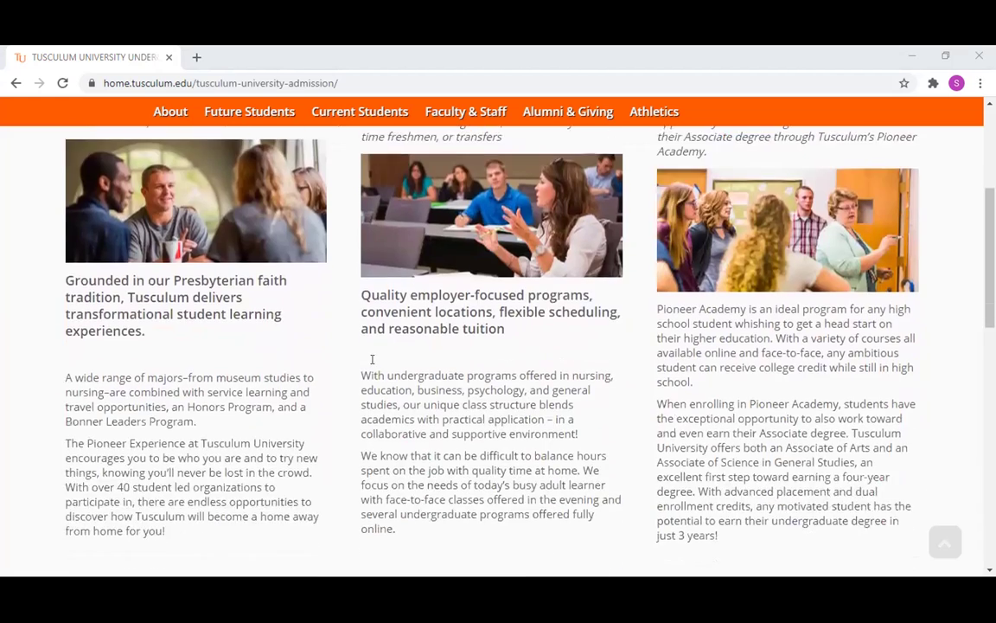
scroll(372, 359, "down", 3)
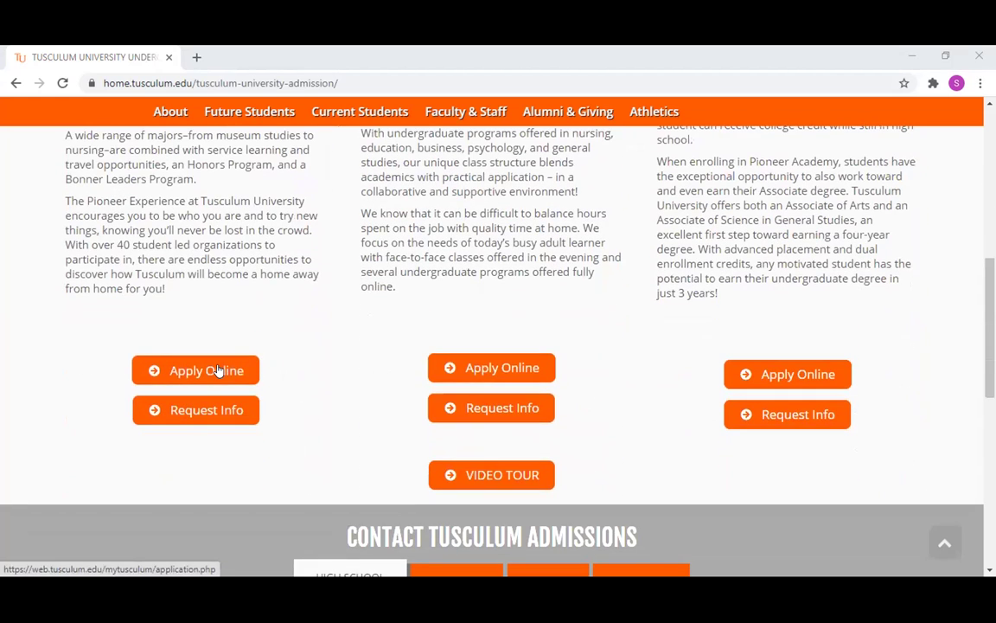
left_click(218, 370)
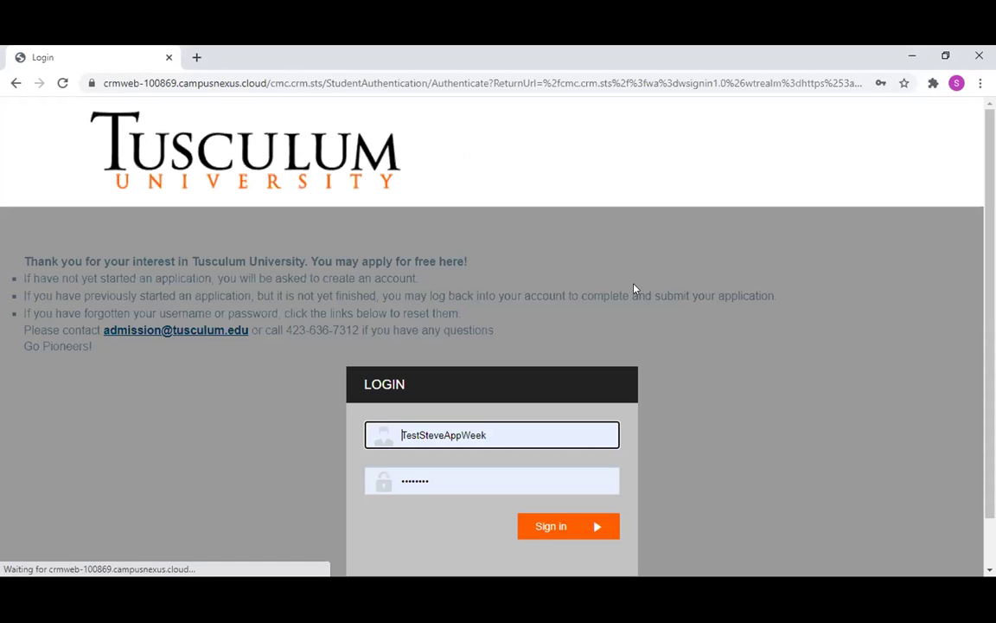
Step: View the account creation form for new applicants, and return to the login page
scroll(726, 333, "down", 1)
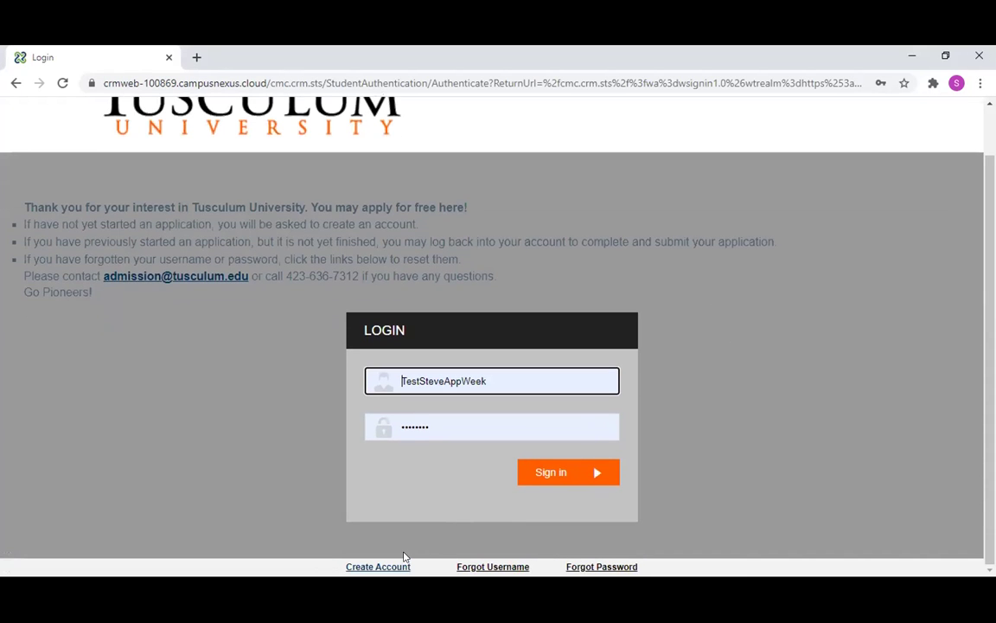
left_click(378, 566)
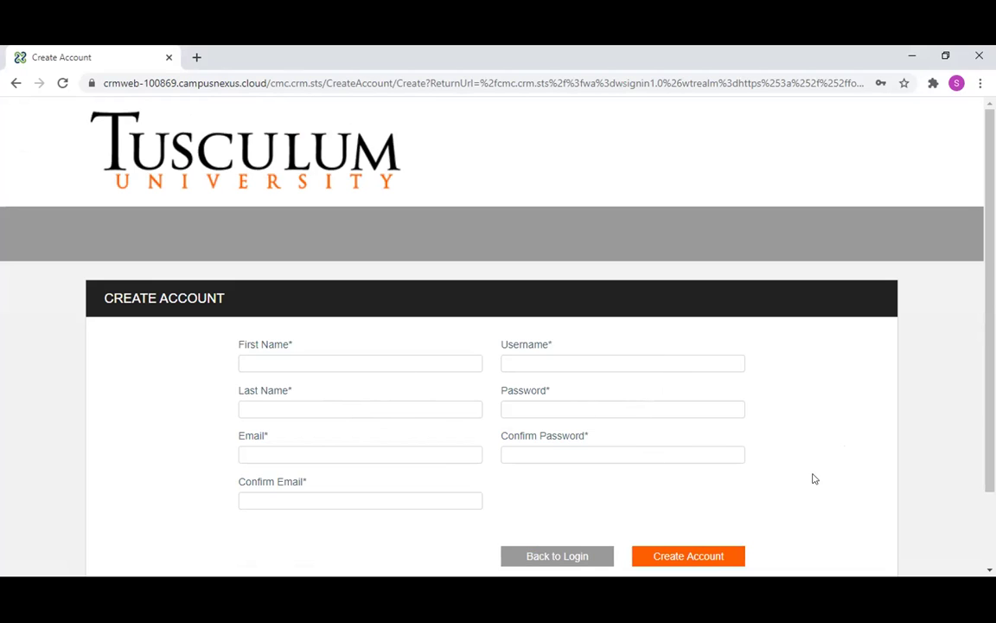
left_click(571, 556)
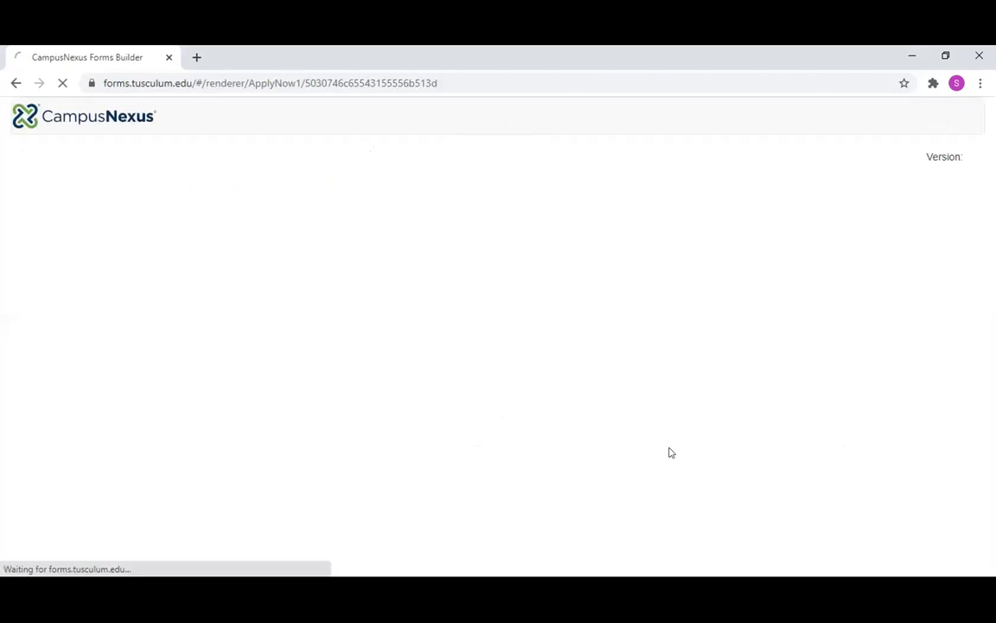
Step: Sign in to the application portal with the prefilled account credentials
scroll(680, 433, "down", 1)
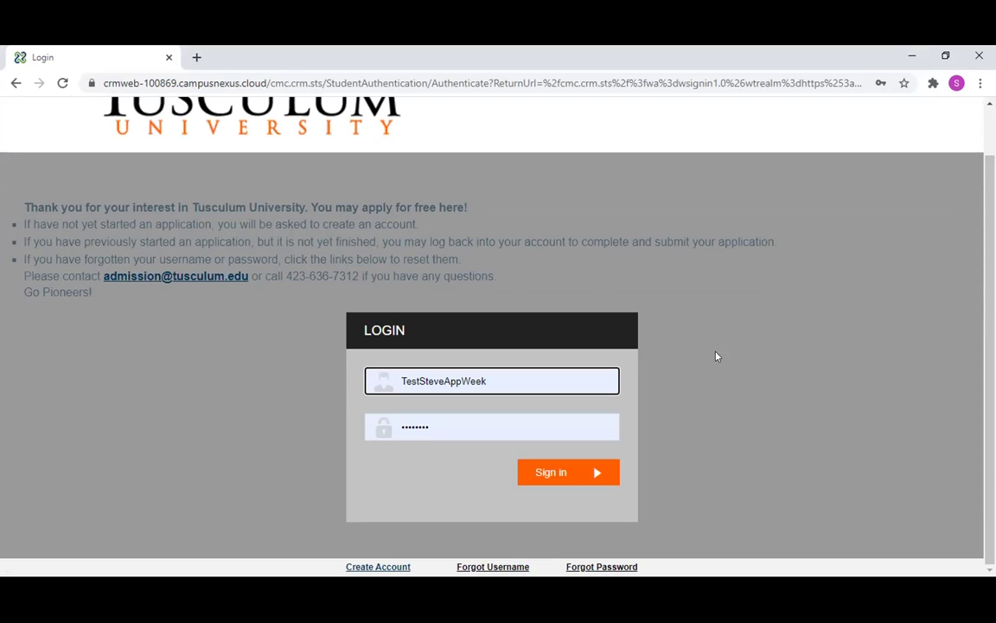
left_click(551, 474)
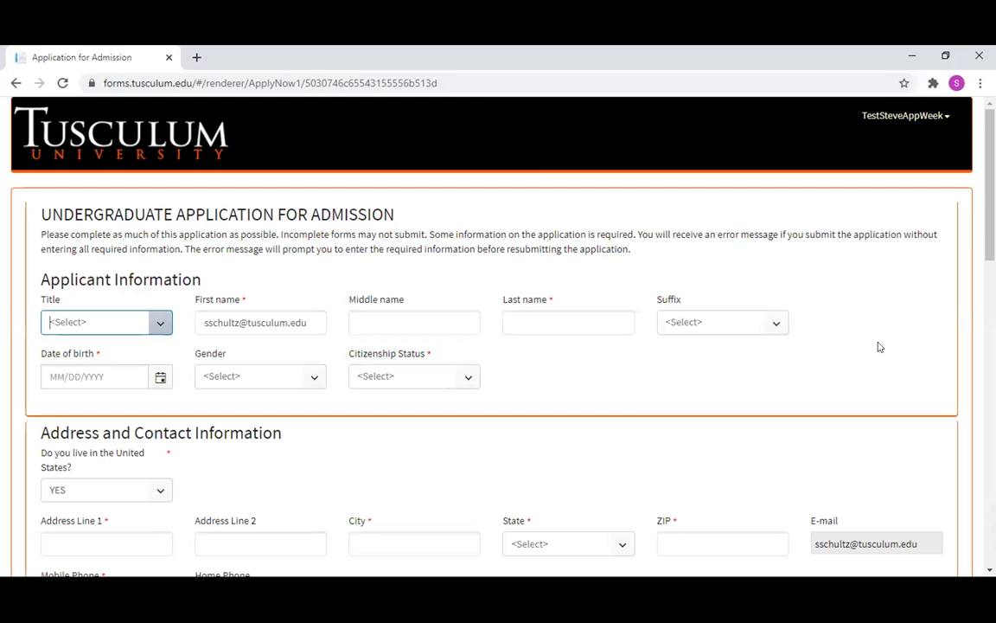
Step: In the Enrollment Information section, set Entry Status to First Time in College and Residency Status to COMMUTER
scroll(877, 346, "down", 1)
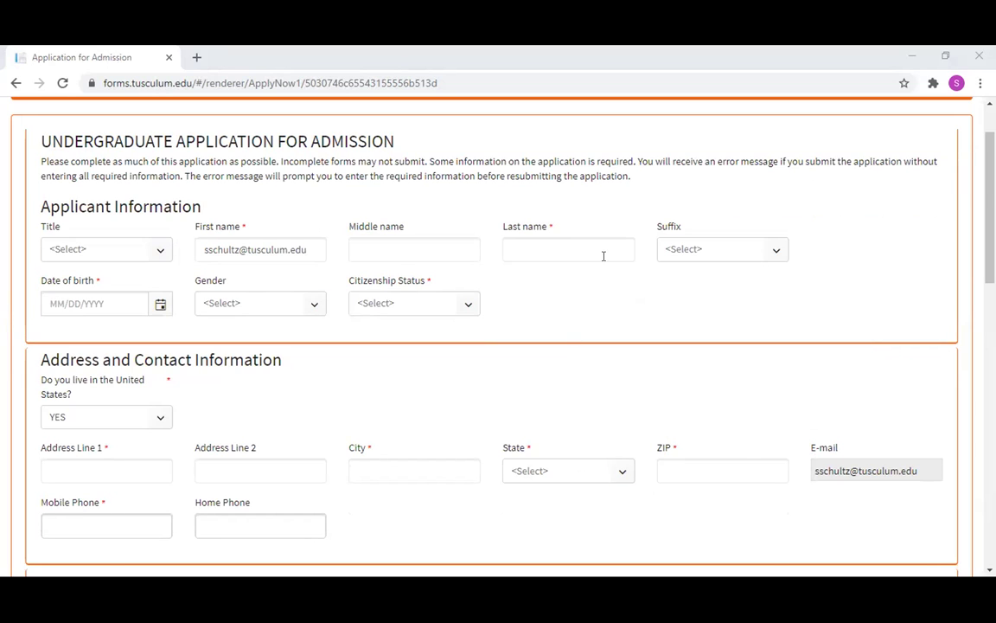
scroll(573, 356, "down", 1)
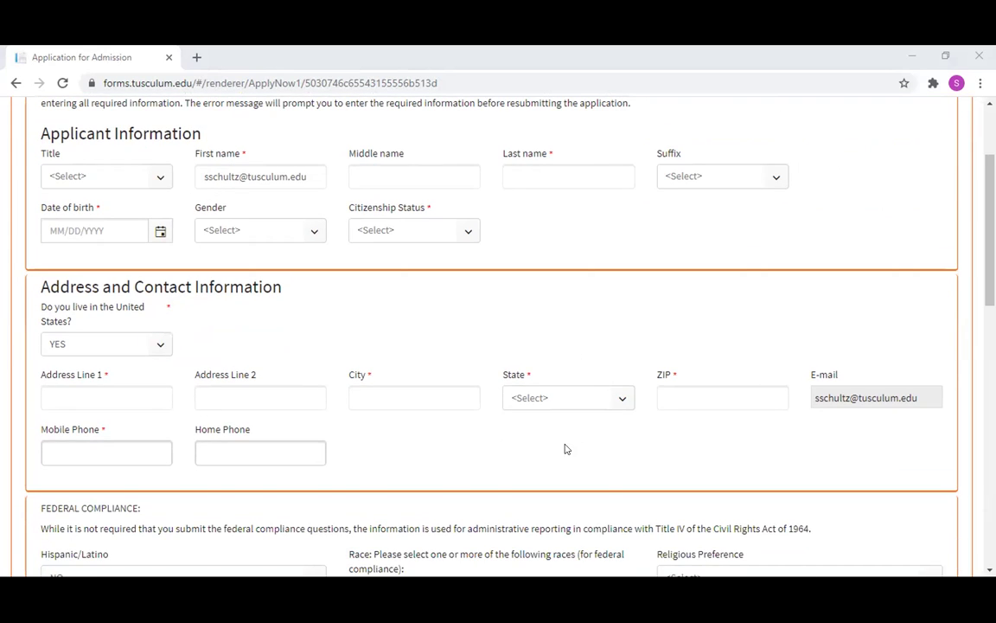
scroll(567, 445, "down", 5)
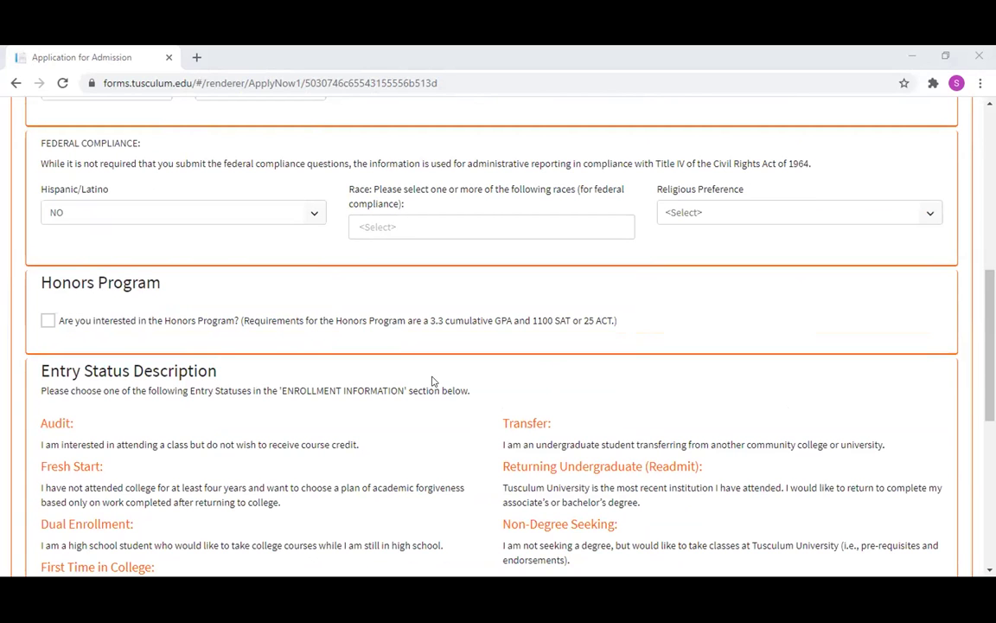
scroll(433, 380, "down", 4)
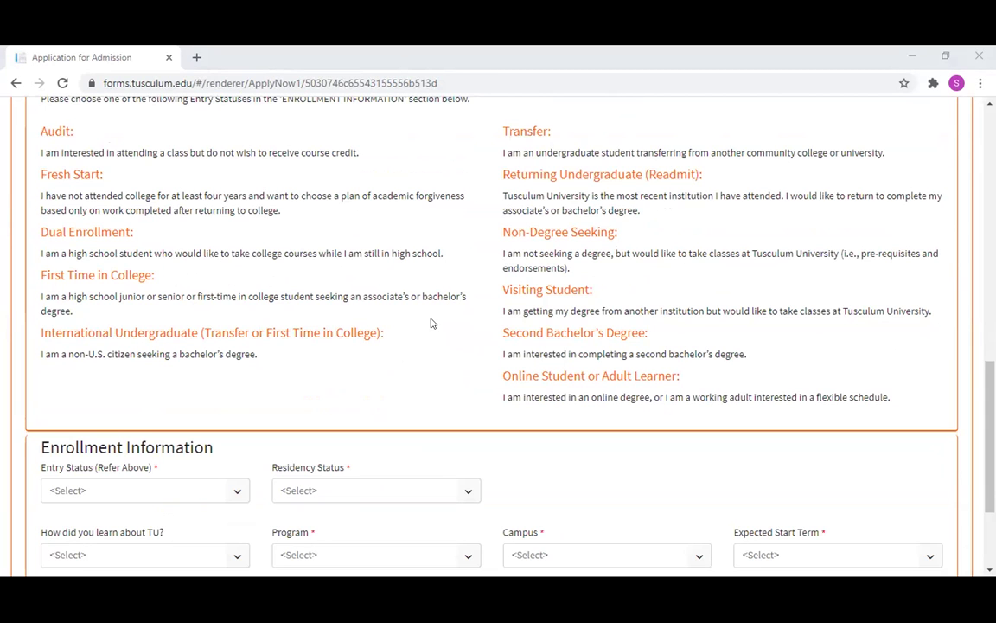
scroll(432, 330, "down", 2)
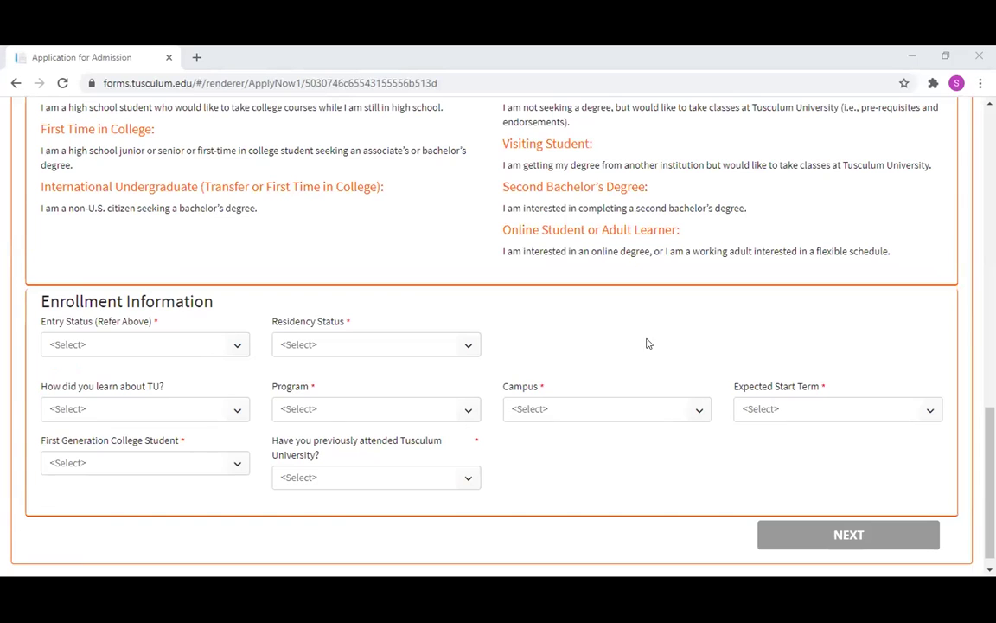
left_click(239, 347)
left_click(207, 367)
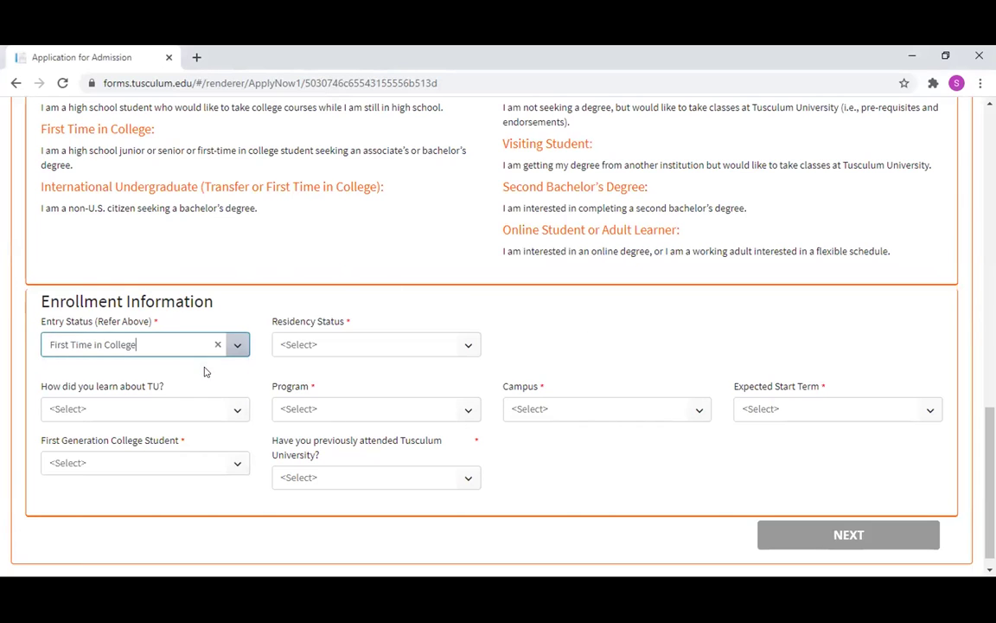
left_click(472, 348)
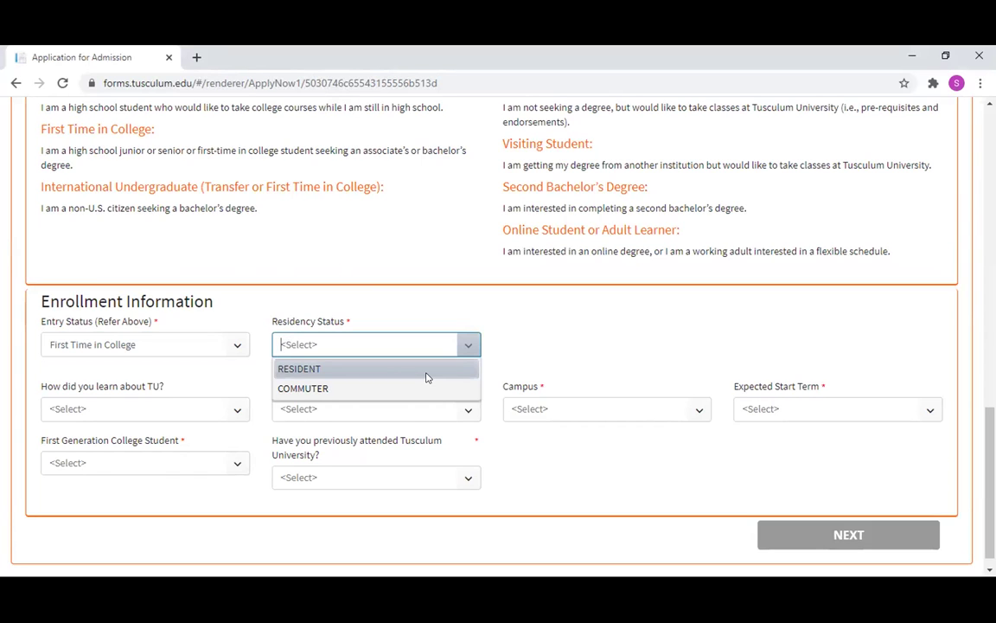
left_click(344, 389)
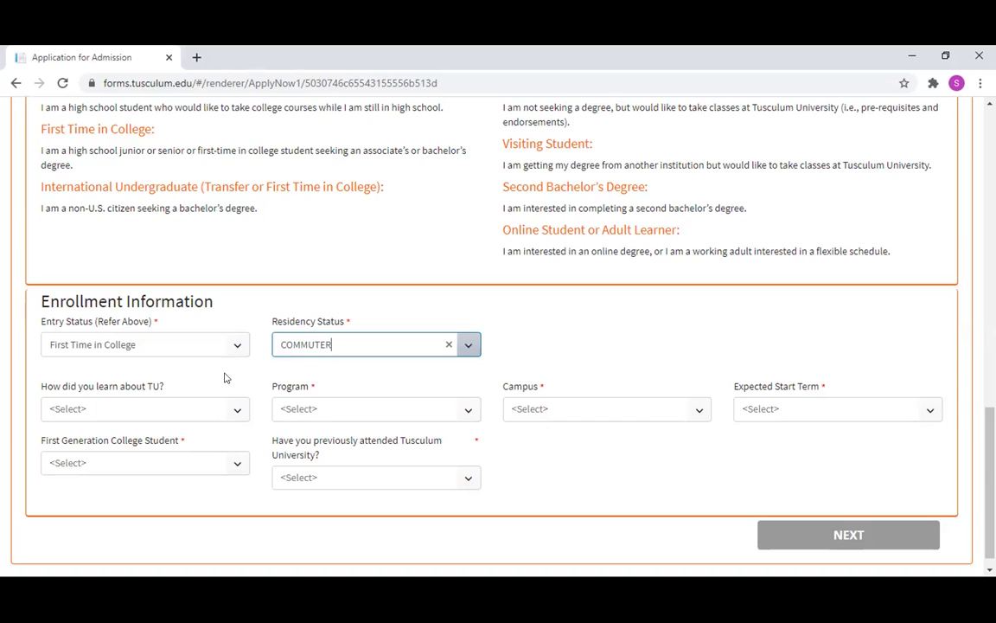
Step: Browse the available programs and choose Art and Design, Visual Communication Concentration as the program
left_click(467, 411)
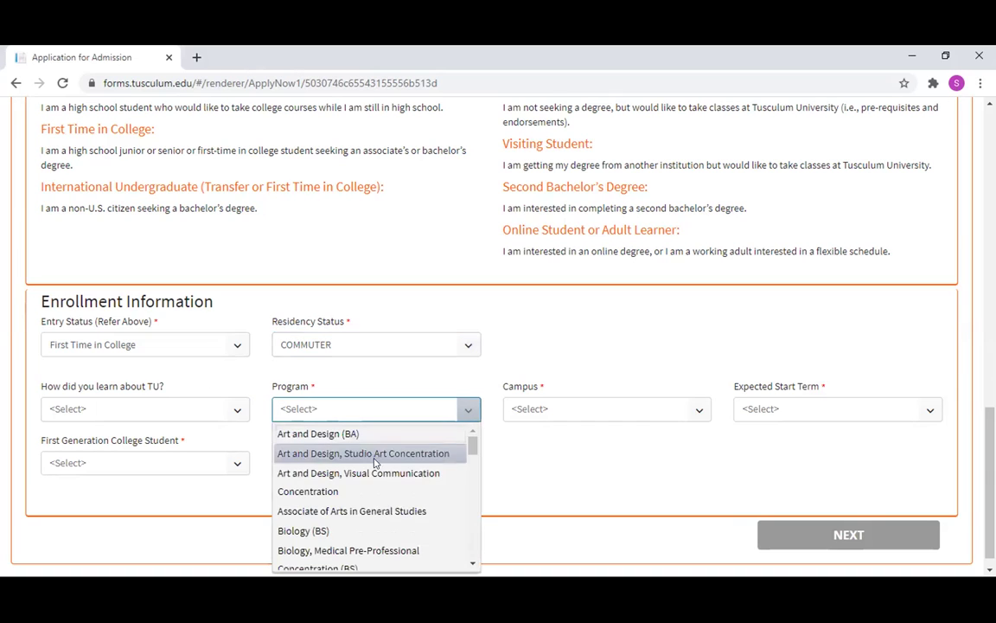
scroll(389, 511, "down", 3)
scroll(388, 513, "down", 1)
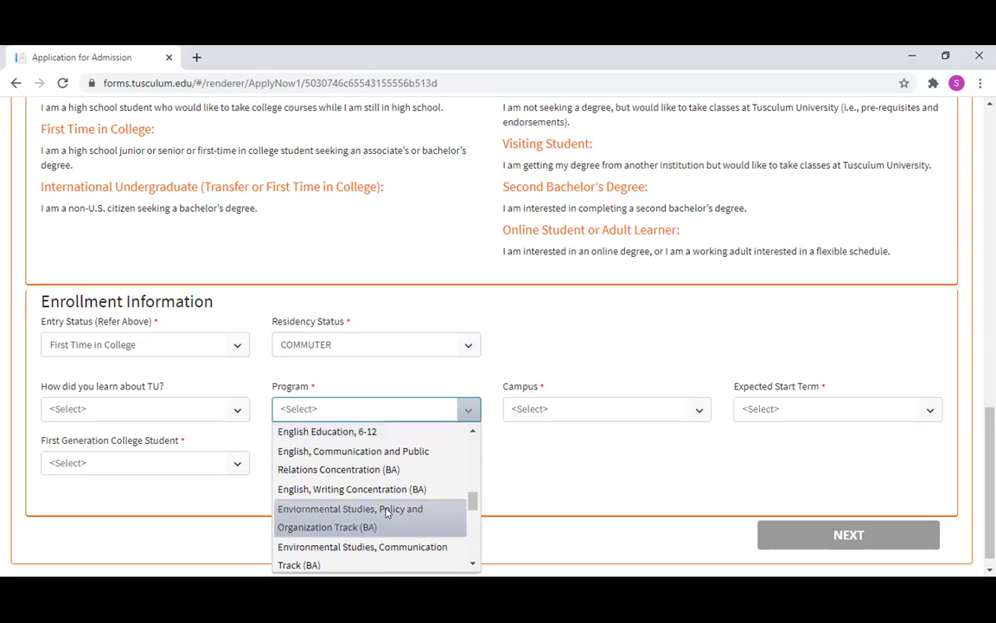
scroll(389, 514, "down", 8)
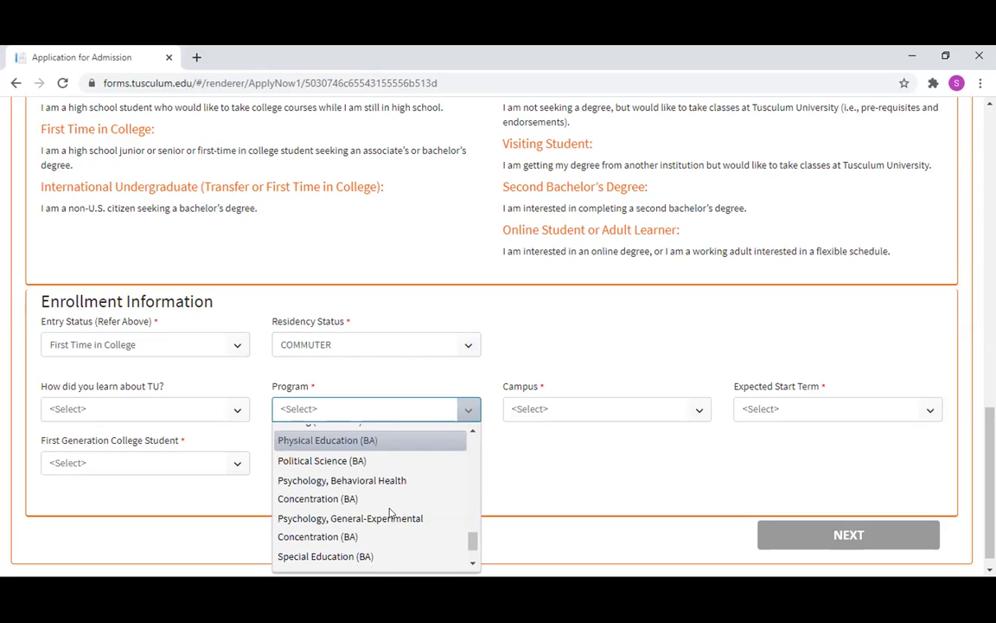
key("Escape")
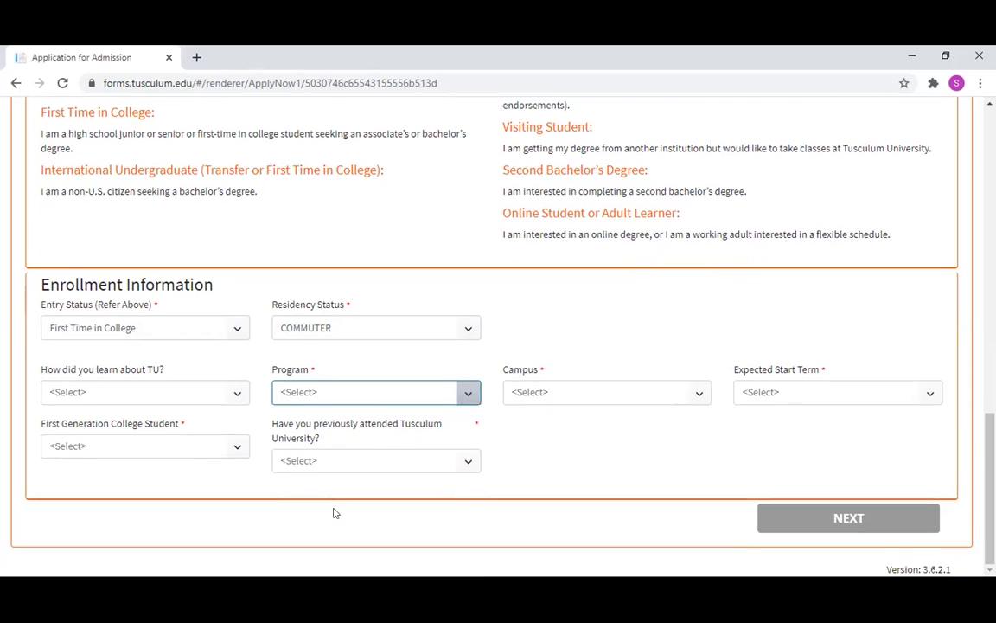
left_click(380, 392)
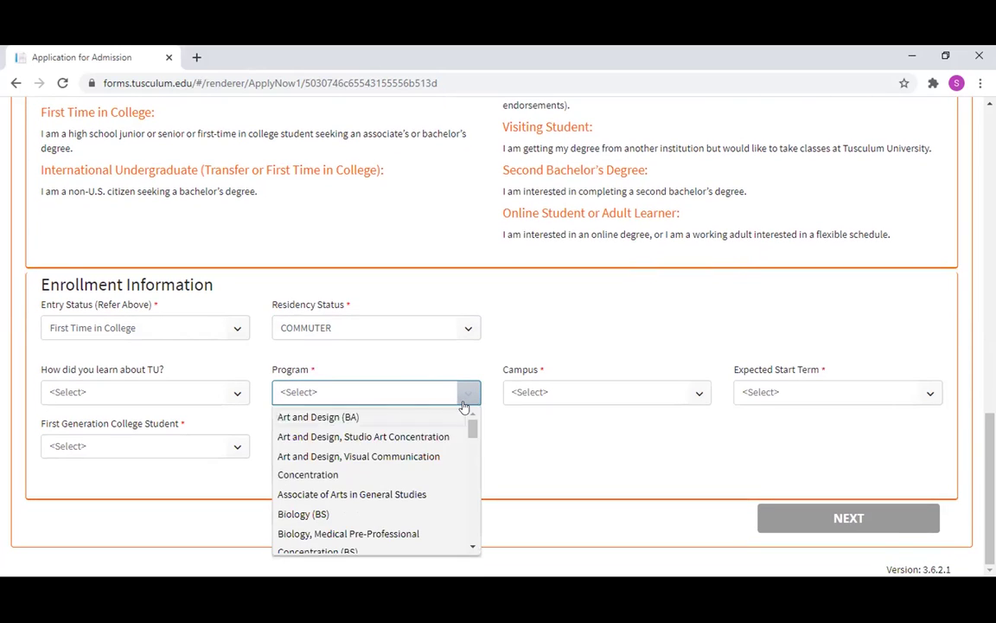
left_click(324, 456)
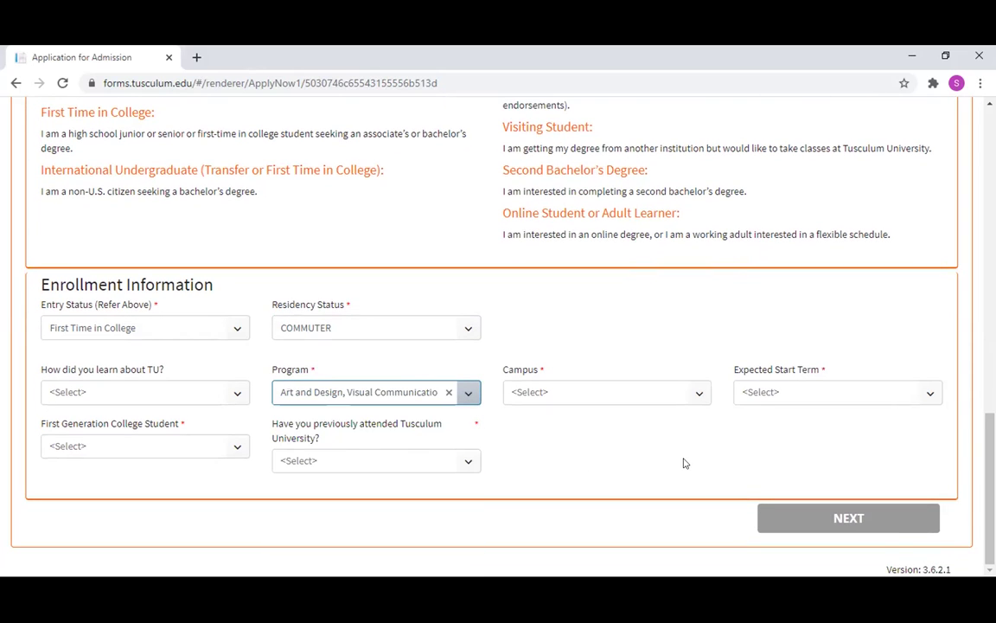
Step: Set the campus to Greeneville and the expected start term to Fall 2021
left_click(696, 399)
left_click(545, 420)
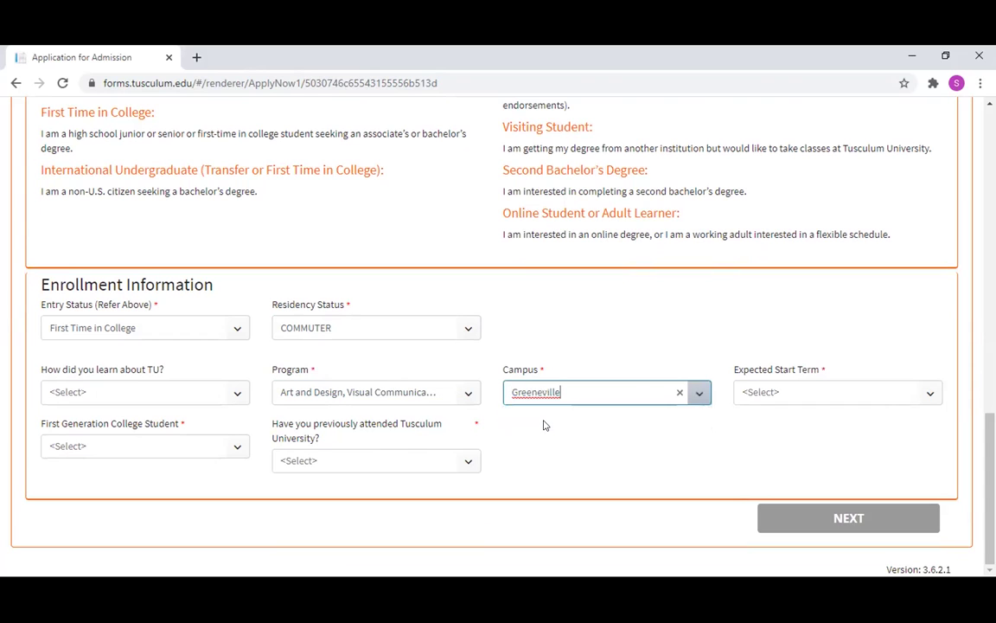
left_click(930, 396)
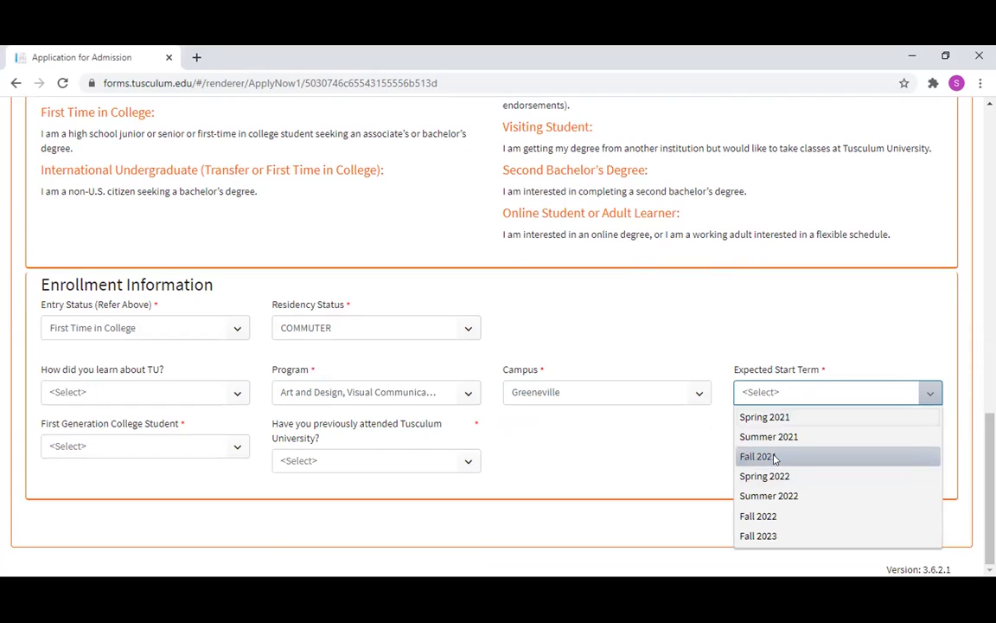
left_click(775, 459)
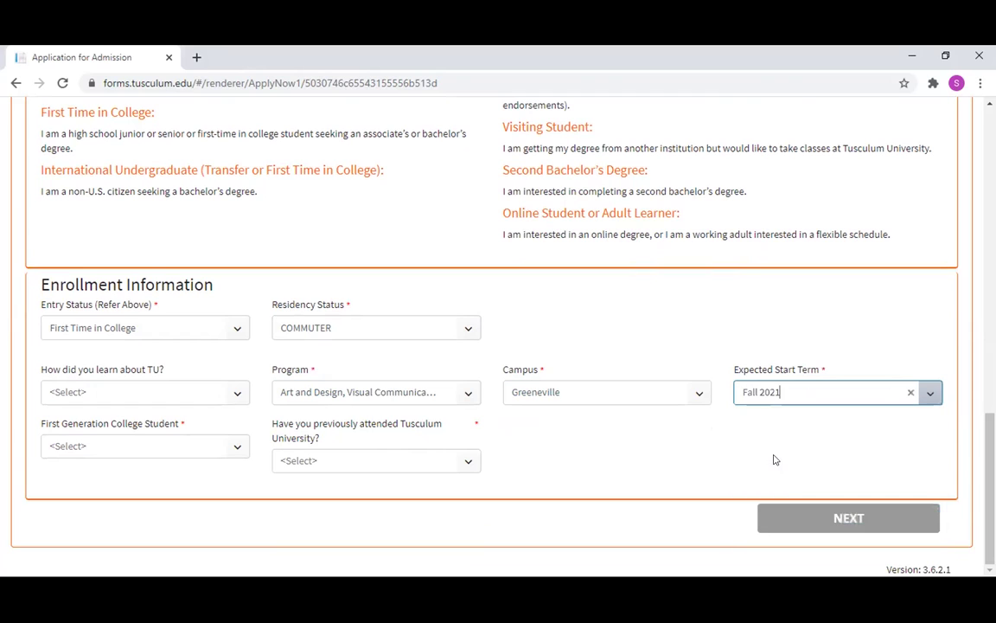
Step: Answer YES for First Generation College Student and NO for having previously attended Tusculum University
left_click(233, 444)
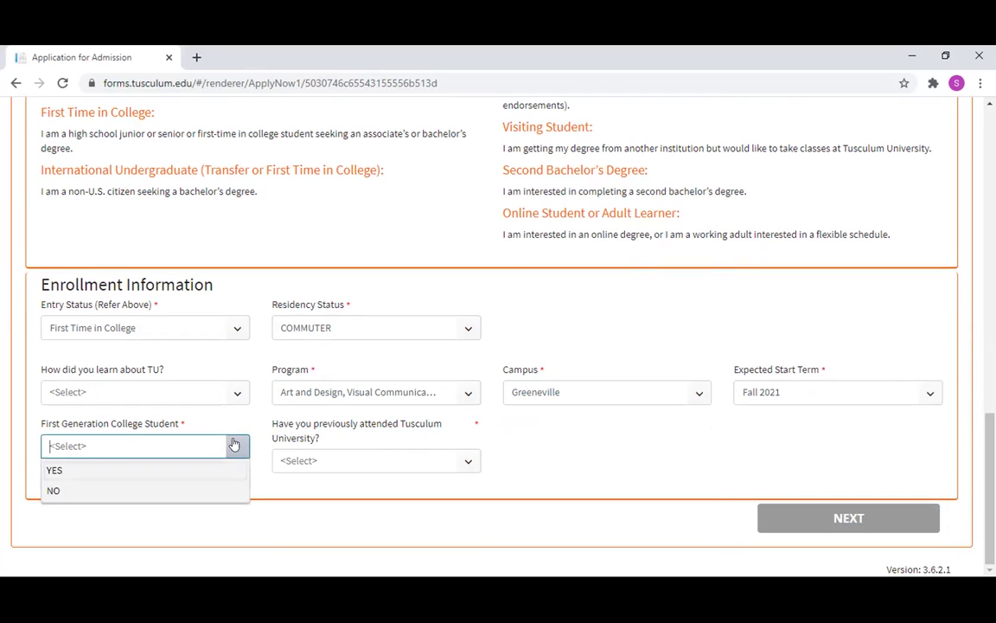
left_click(145, 470)
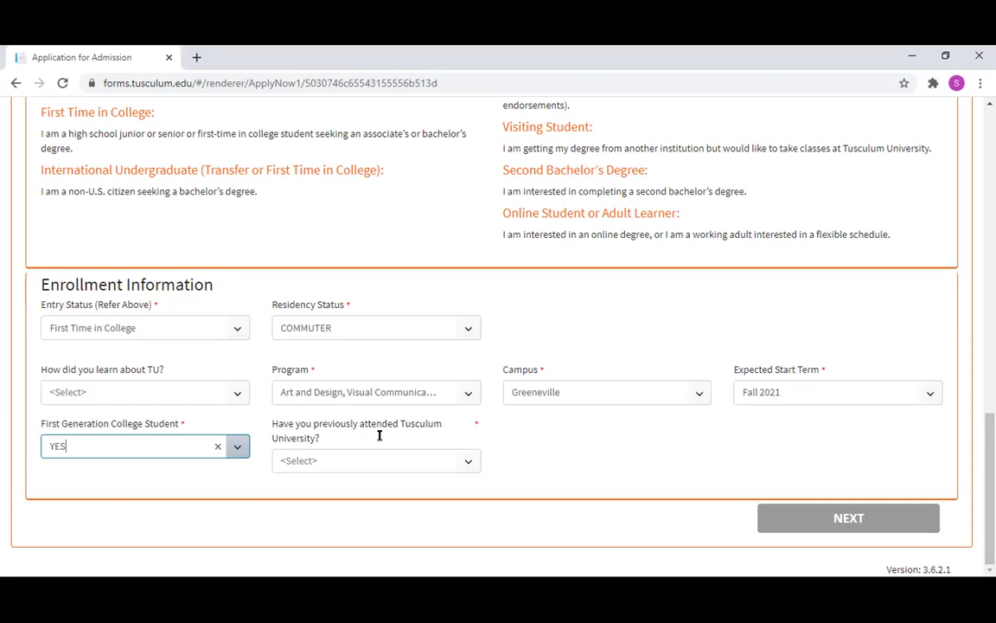
left_click(461, 465)
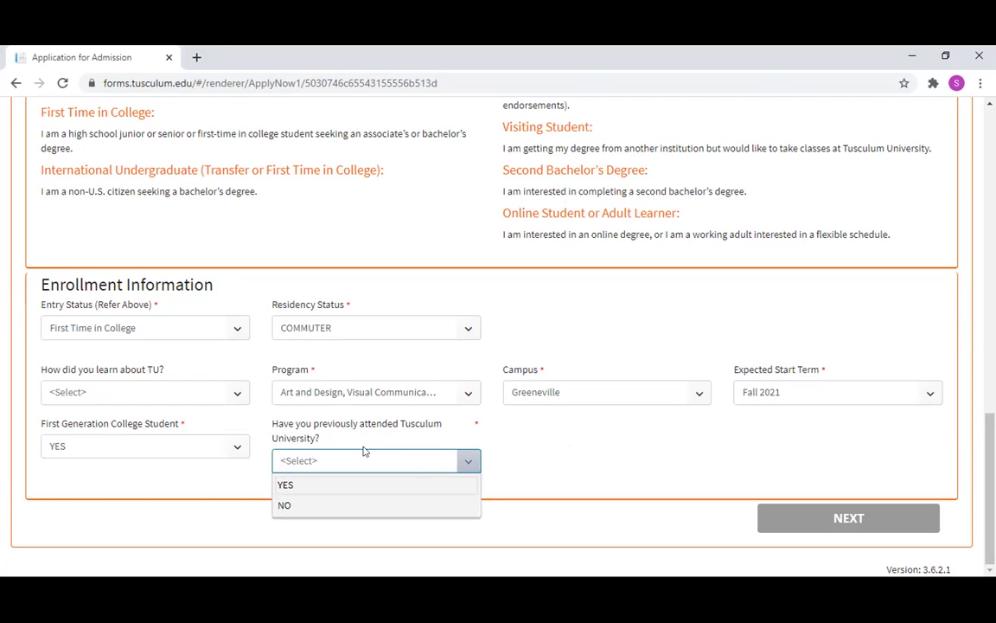
left_click(310, 506)
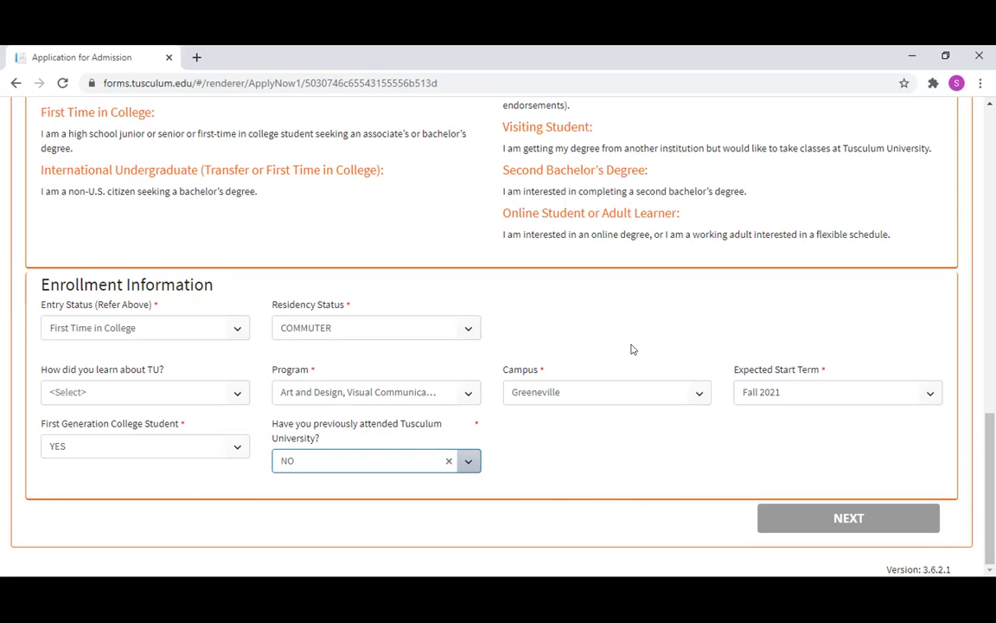
Step: Look back over the application's entry status, honors program, federal compliance and contact sections
scroll(632, 348, "up", 3)
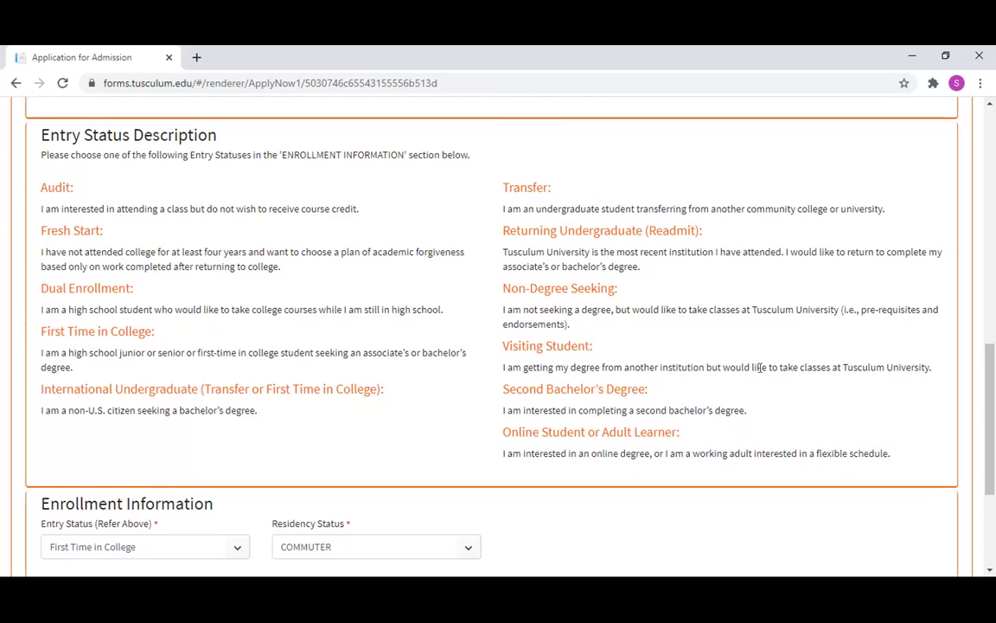
scroll(761, 369, "up", 3)
scroll(764, 371, "up", 2)
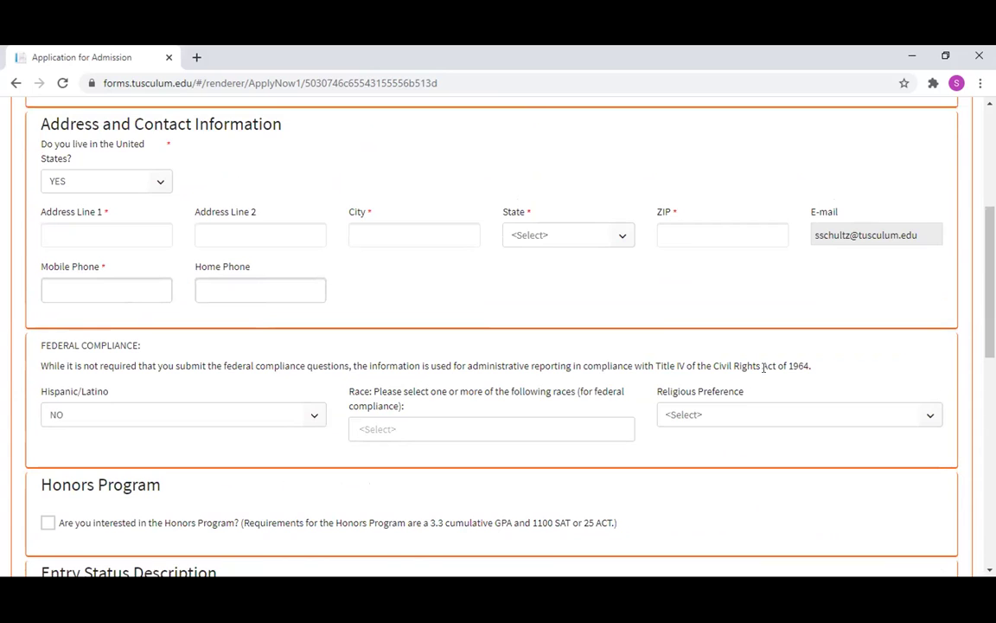
scroll(761, 368, "up", 3)
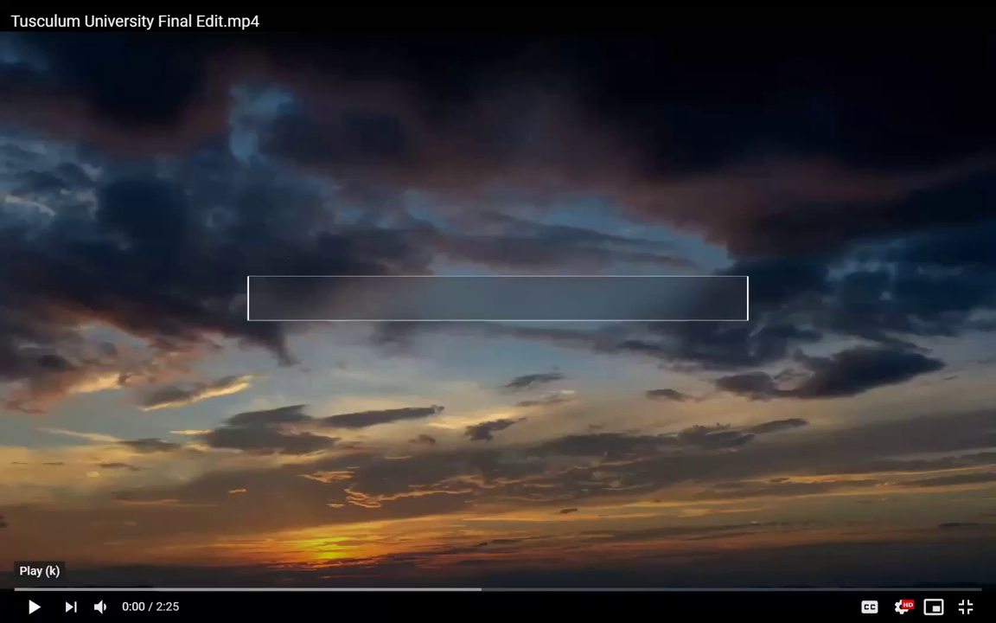
Step: Switch to the full-screen video player and play "Tusculum University Final Edit.mp4"
left_click(35, 606)
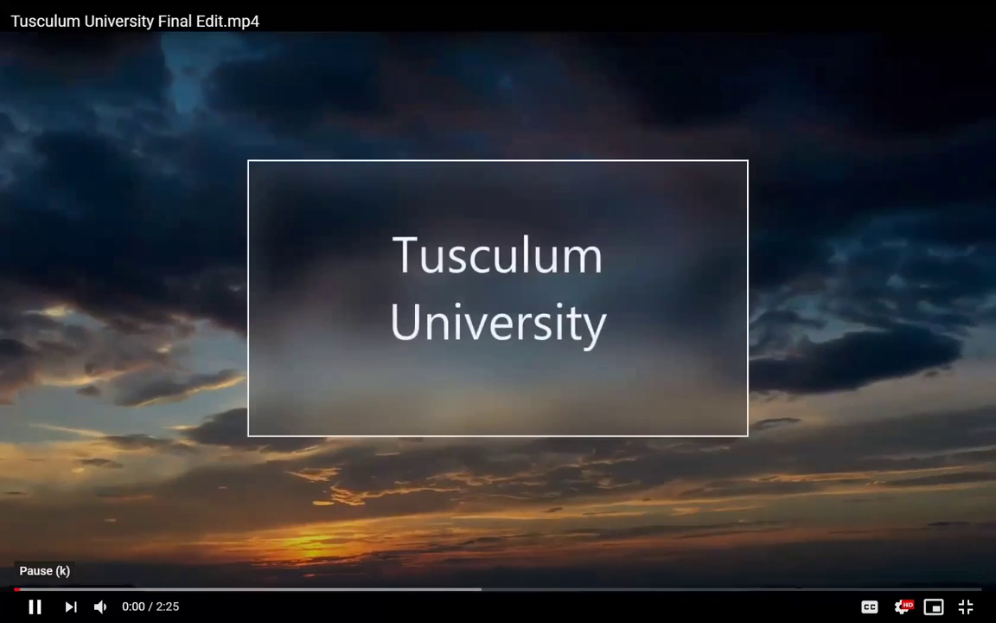